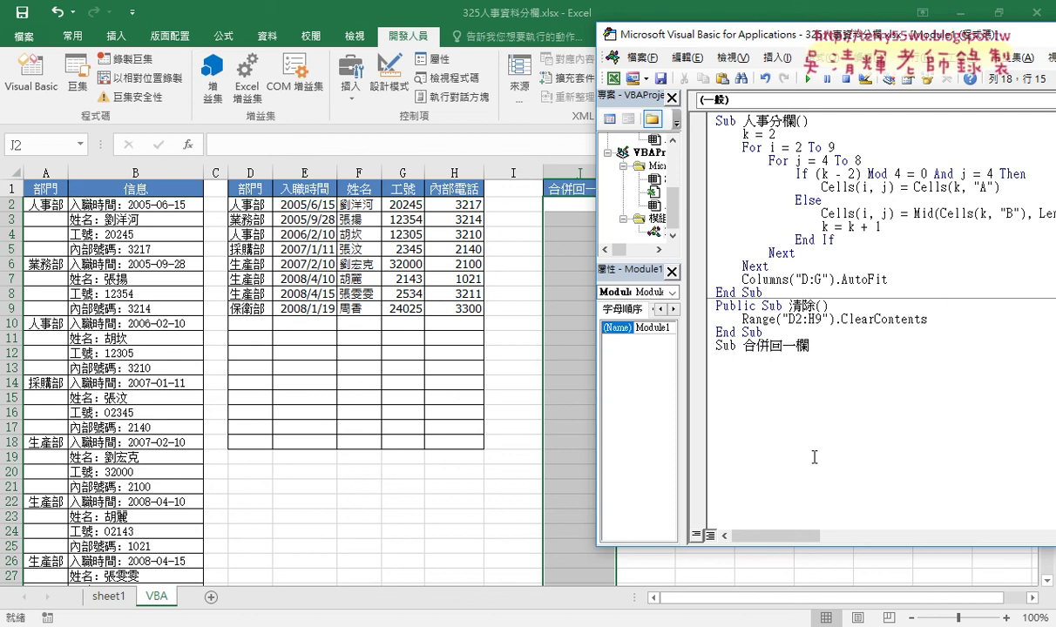
# Annotate the D2:H9 data block and draw an arrow from D2 to J1 to explain the goal.
pyautogui.moveTo(715, 36)
pyautogui.mouseDown()
pyautogui.moveTo(778, 39)
pyautogui.moveTo(762, 37)
pyautogui.mouseUp()
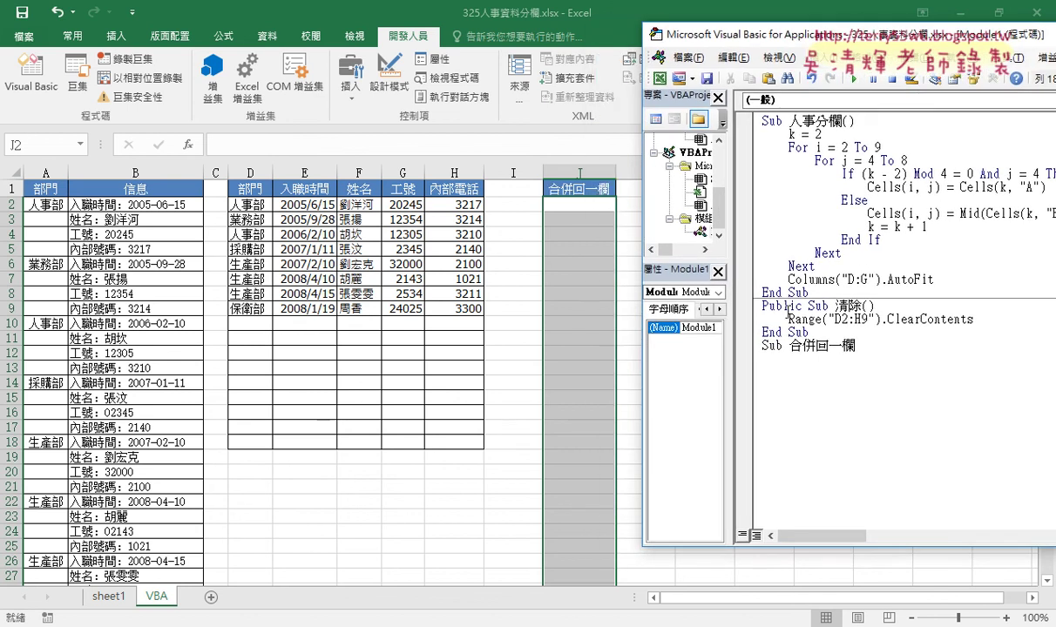
pyautogui.moveTo(854, 346); pyautogui.dragTo(773, 346)
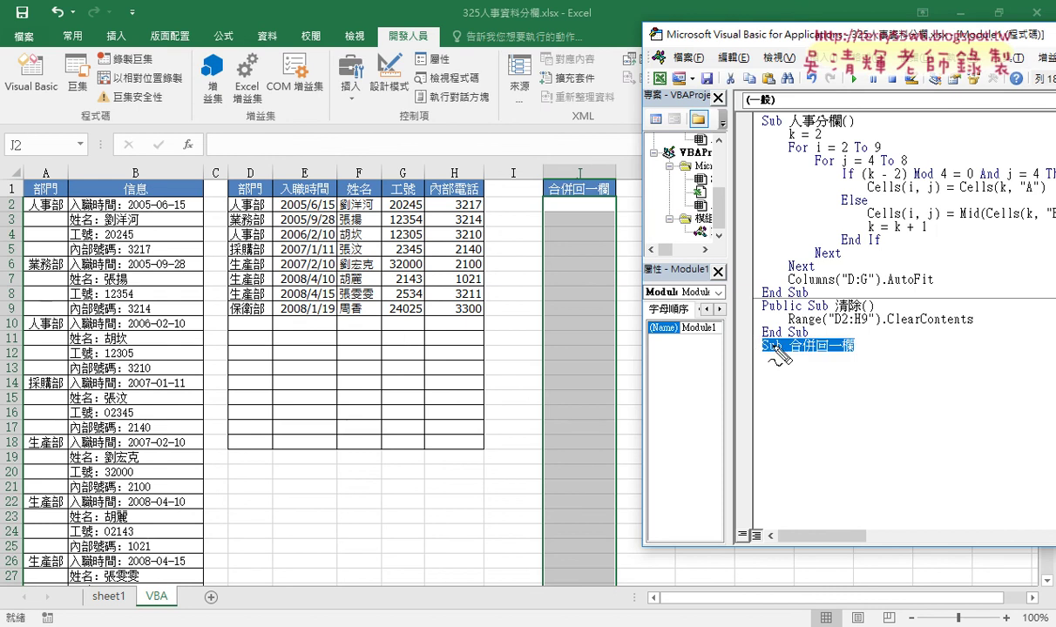
pyautogui.moveTo(225, 200); pyautogui.dragTo(225, 319)
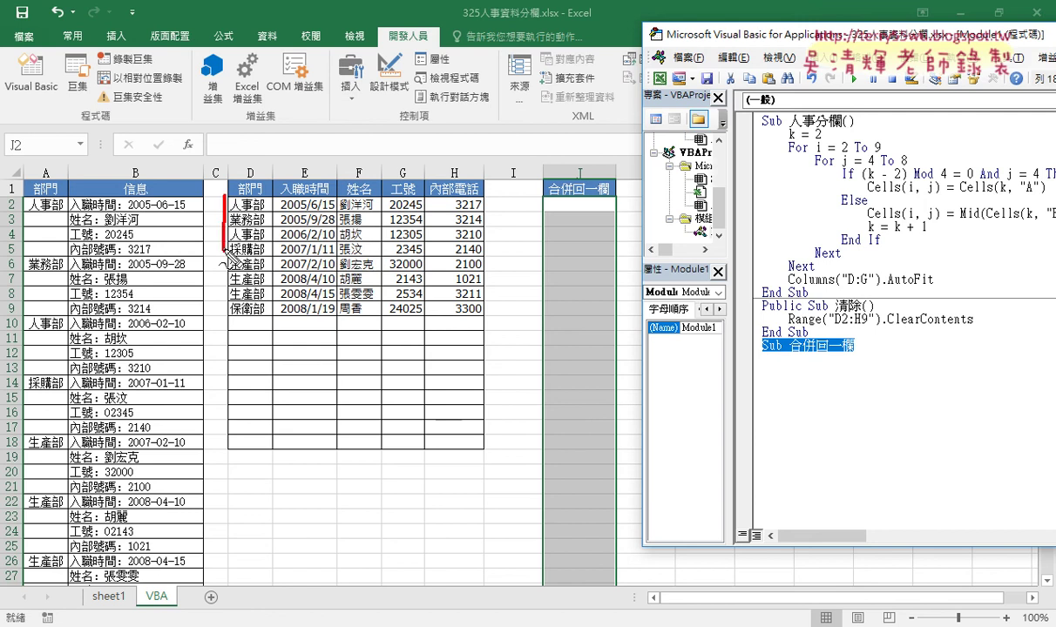
pyautogui.moveTo(228, 199)
pyautogui.mouseDown()
pyautogui.moveTo(399, 190)
pyautogui.moveTo(234, 329)
pyautogui.mouseUp()
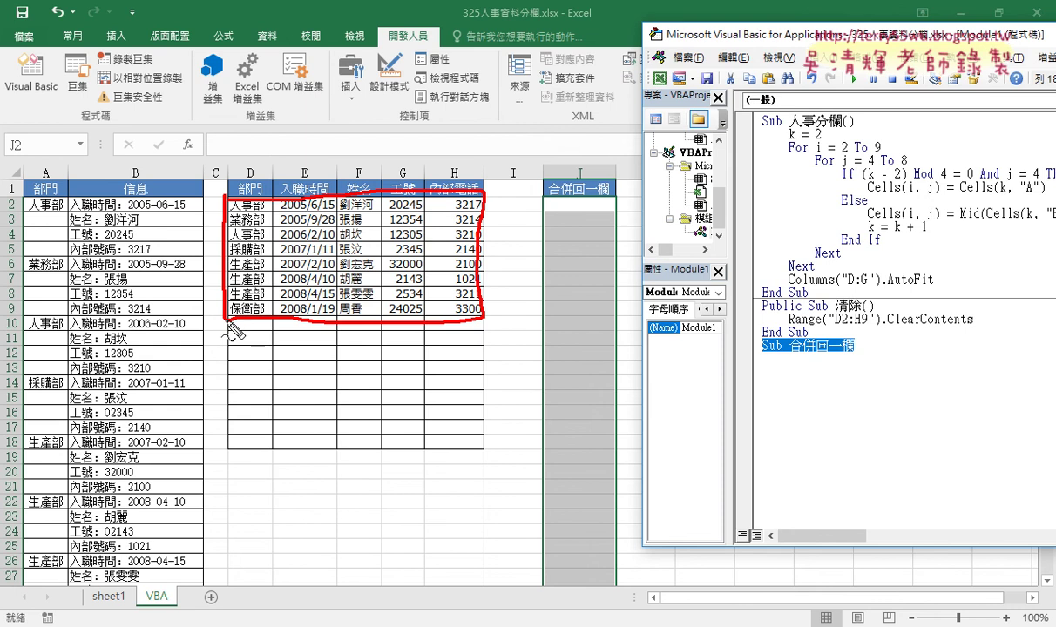
pyautogui.moveTo(266, 207)
pyautogui.mouseDown()
pyautogui.moveTo(237, 210)
pyautogui.moveTo(322, 200)
pyautogui.mouseUp()
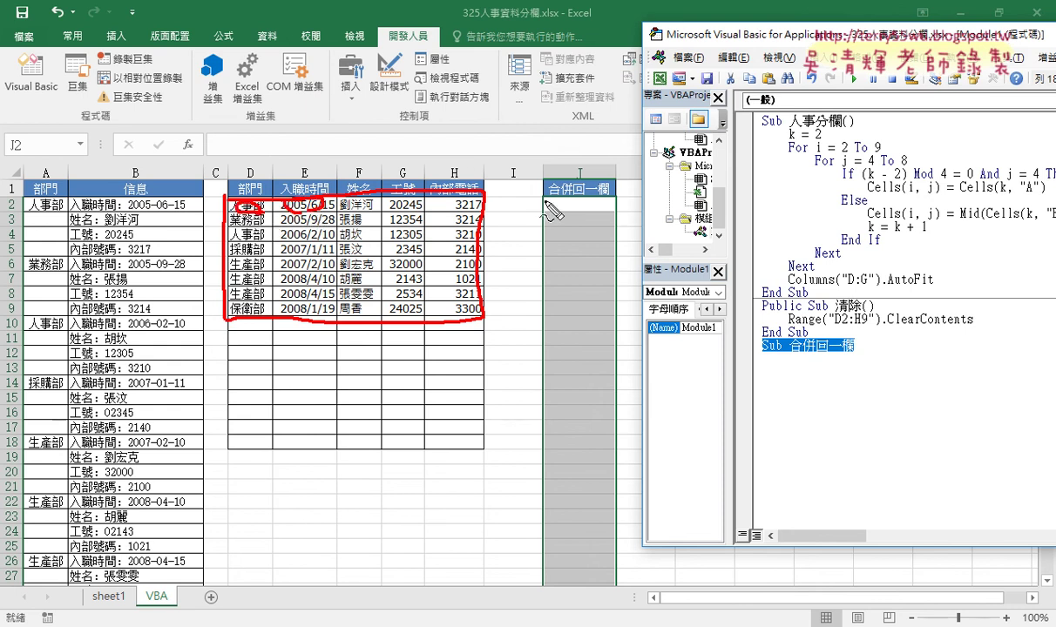
pyautogui.moveTo(237, 199)
pyautogui.mouseDown()
pyautogui.moveTo(542, 183)
pyautogui.moveTo(532, 207)
pyautogui.mouseUp()
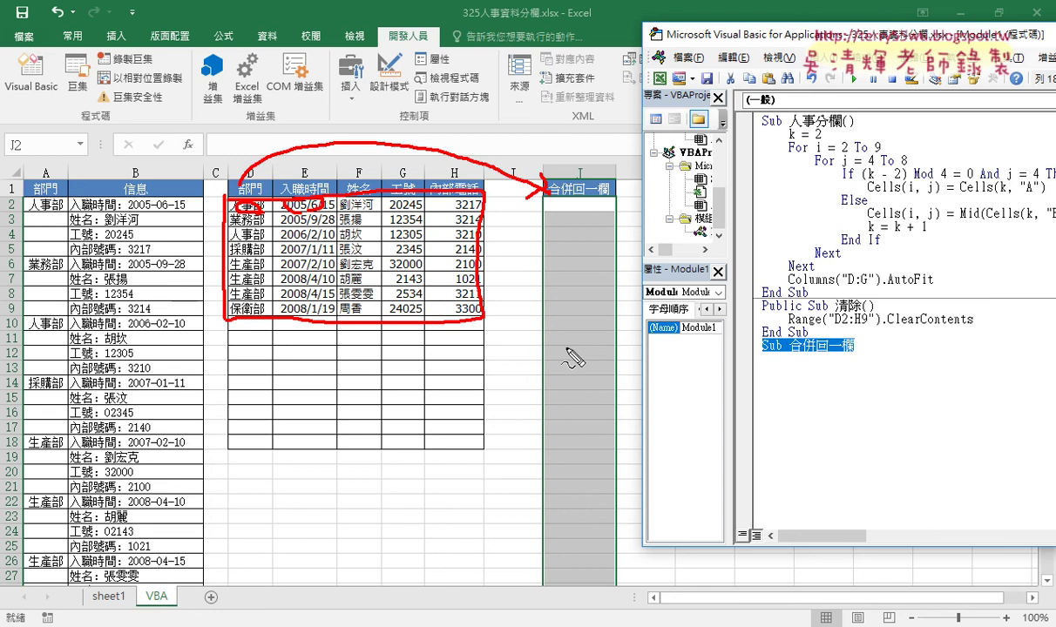
pyautogui.press('Escape')
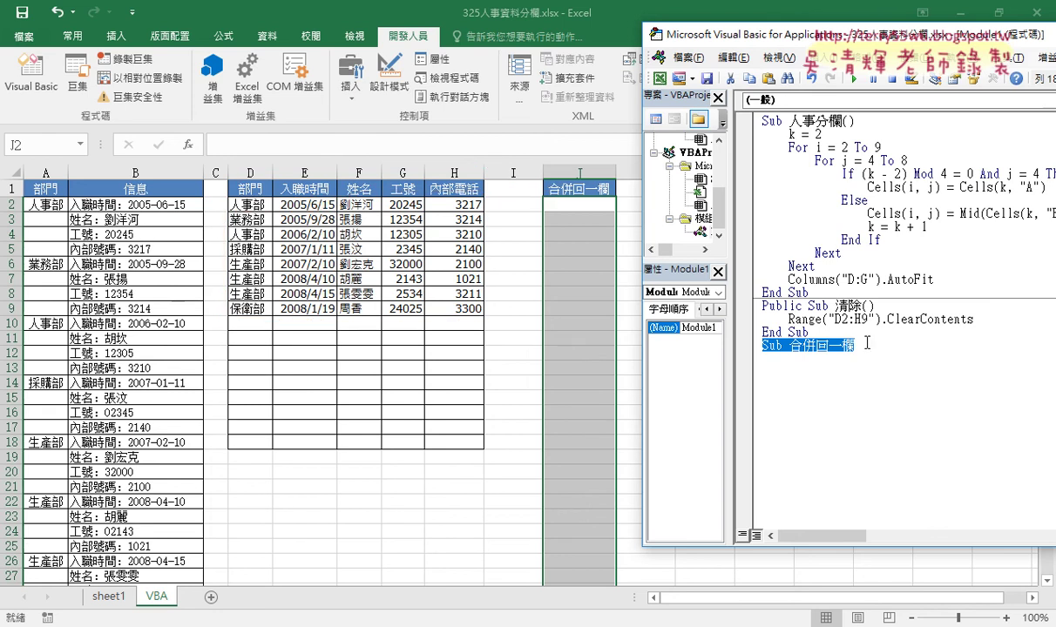
# Complete the Sub 合併回一欄 declaration and add an empty For Each cell In Range("D2:H9") … Next loop.
pyautogui.click(967, 347)
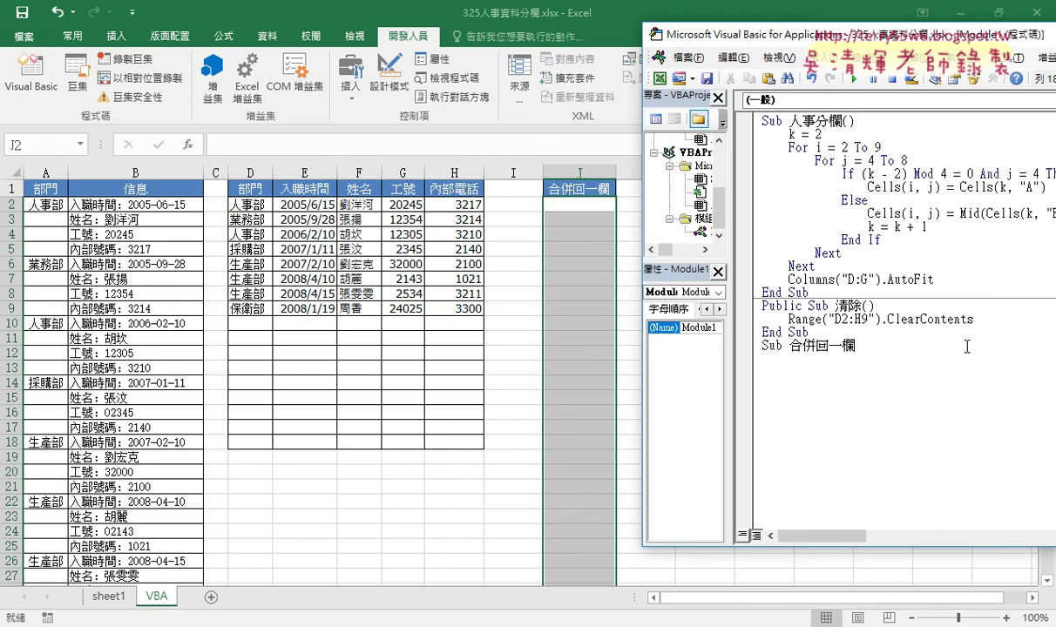
pyautogui.press('Return')
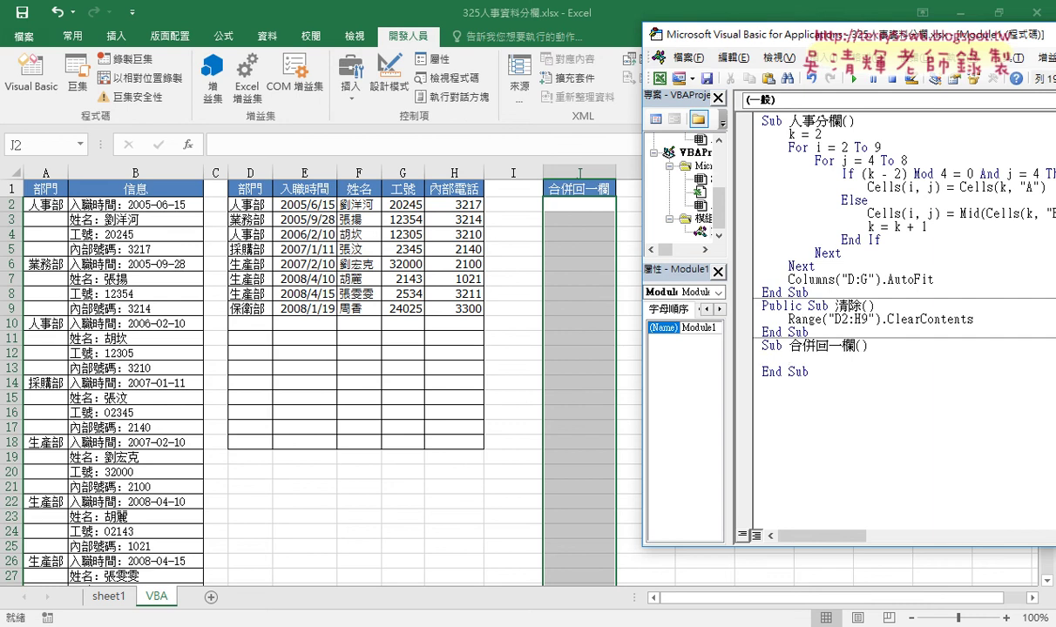
pyautogui.write('for ')
pyautogui.write('eac')
pyautogui.write('h ')
pyautogui.write('ce')
pyautogui.write('ll')
pyautogui.write(' i')
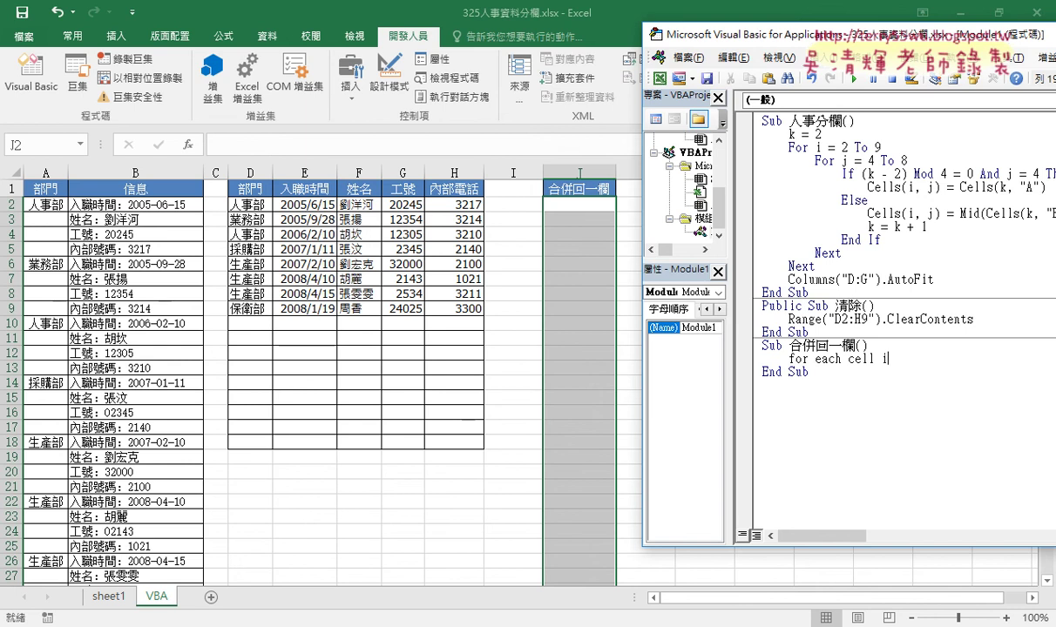
pyautogui.write('n r')
pyautogui.write('ange')
pyautogui.write('("')
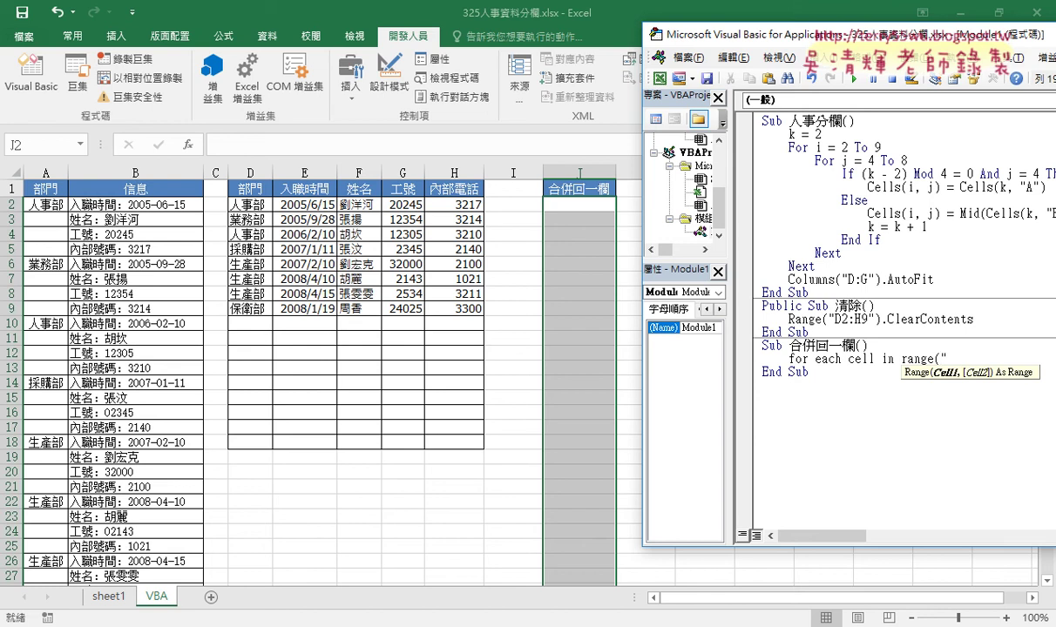
pyautogui.write('D')
pyautogui.write('2:')
pyautogui.write('H9")')
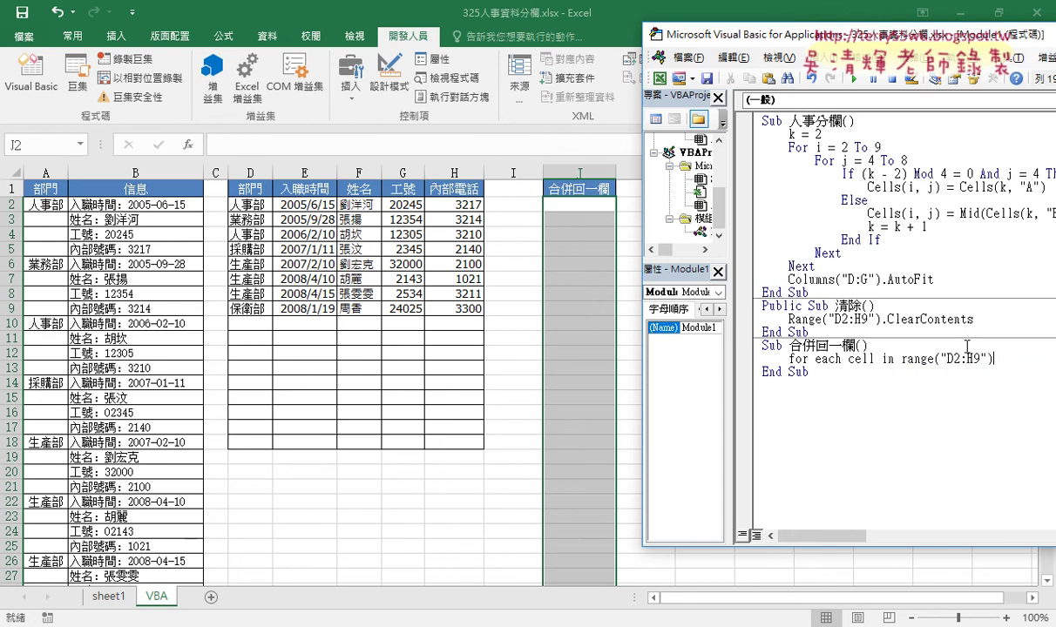
pyautogui.press('Return')
pyautogui.press('Return')
pyautogui.write('ne')
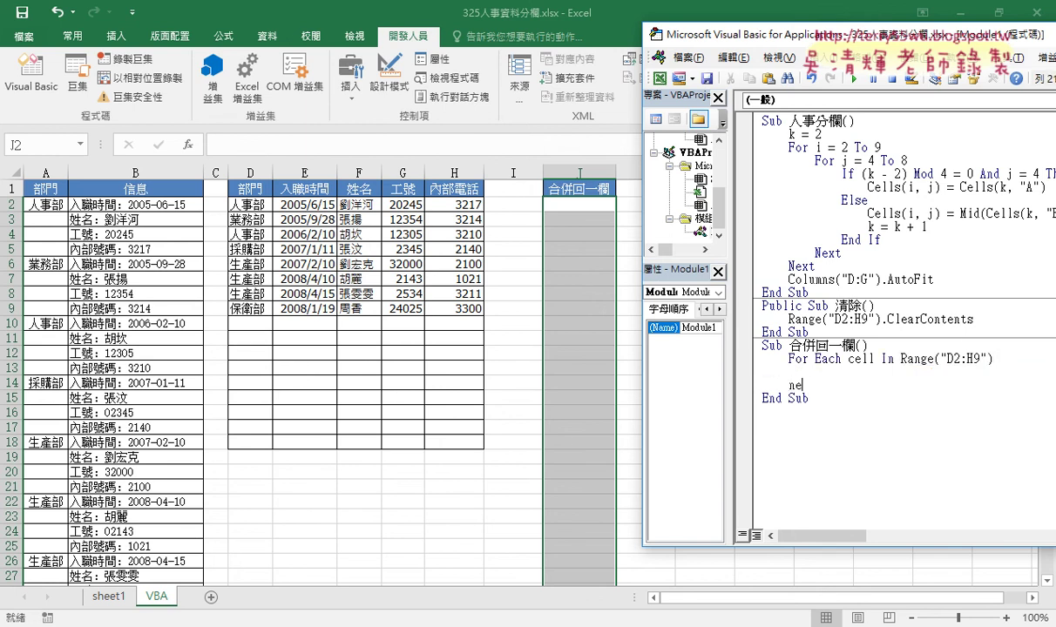
pyautogui.write('xt')
pyautogui.moveTo(901, 360); pyautogui.dragTo(993, 360)
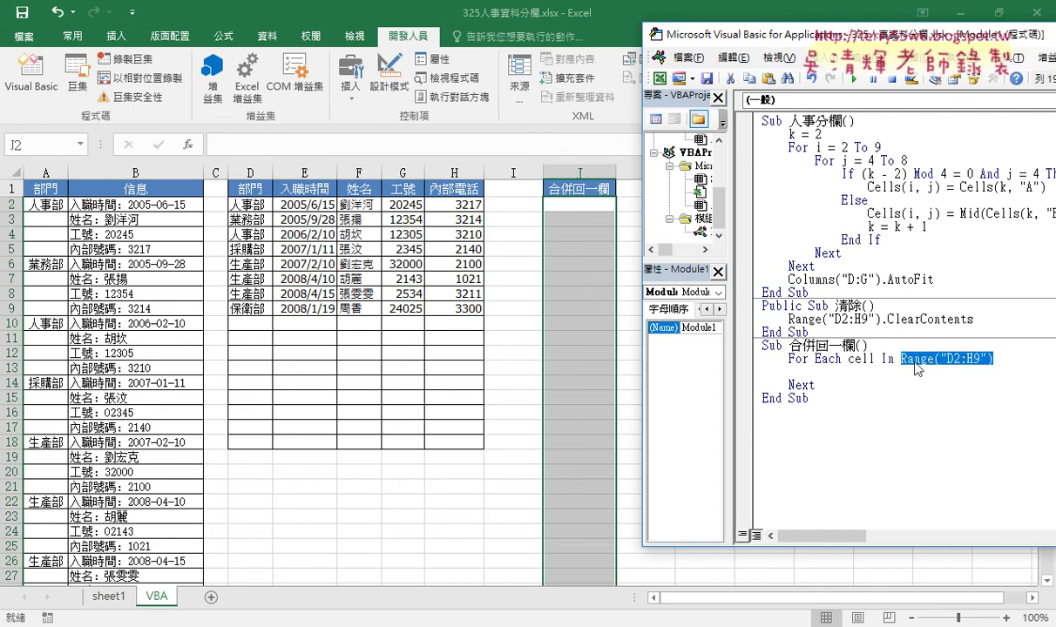
pyautogui.moveTo(875, 359); pyautogui.dragTo(848, 359)
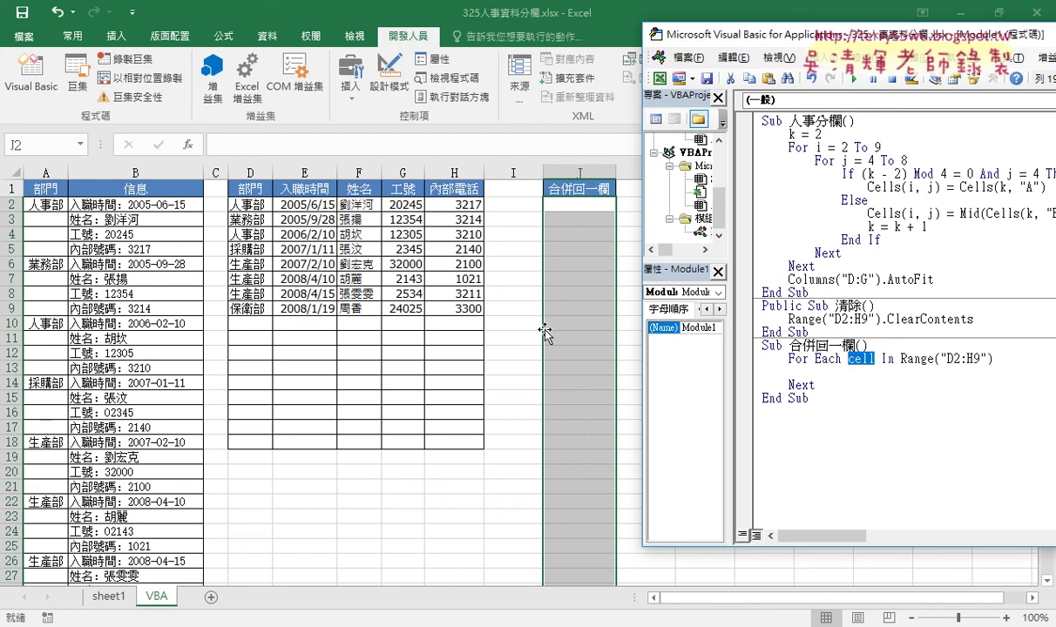
# Select H9, then in the editor start a cells( statement on the empty loop line.
pyautogui.click(472, 308)
pyautogui.click(23, 74)
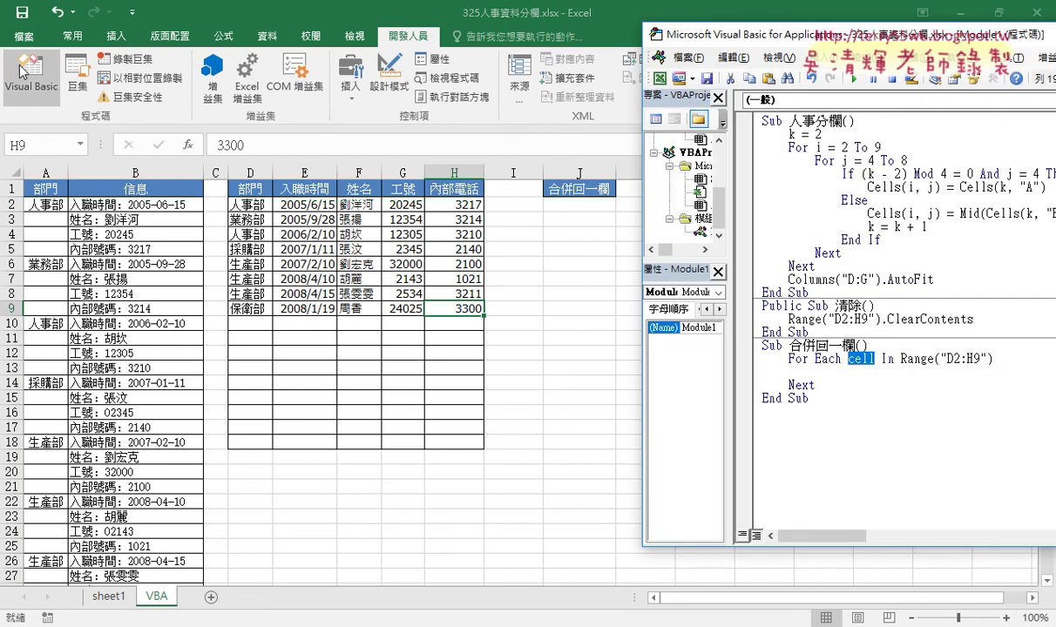
pyautogui.click(872, 373)
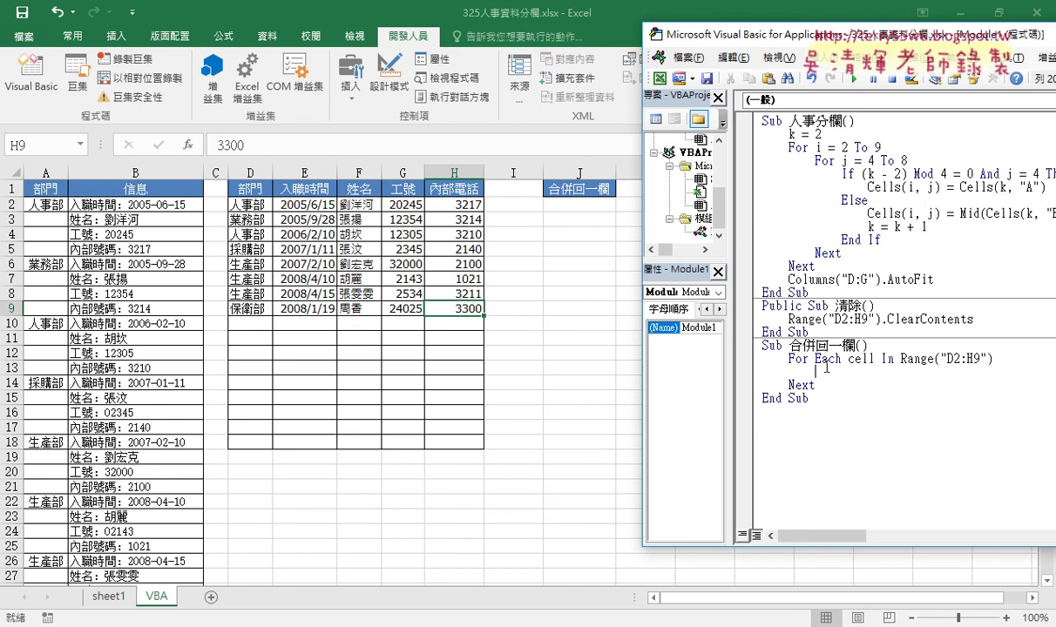
pyautogui.write('ce')
pyautogui.write('lls')
pyautogui.write('(')
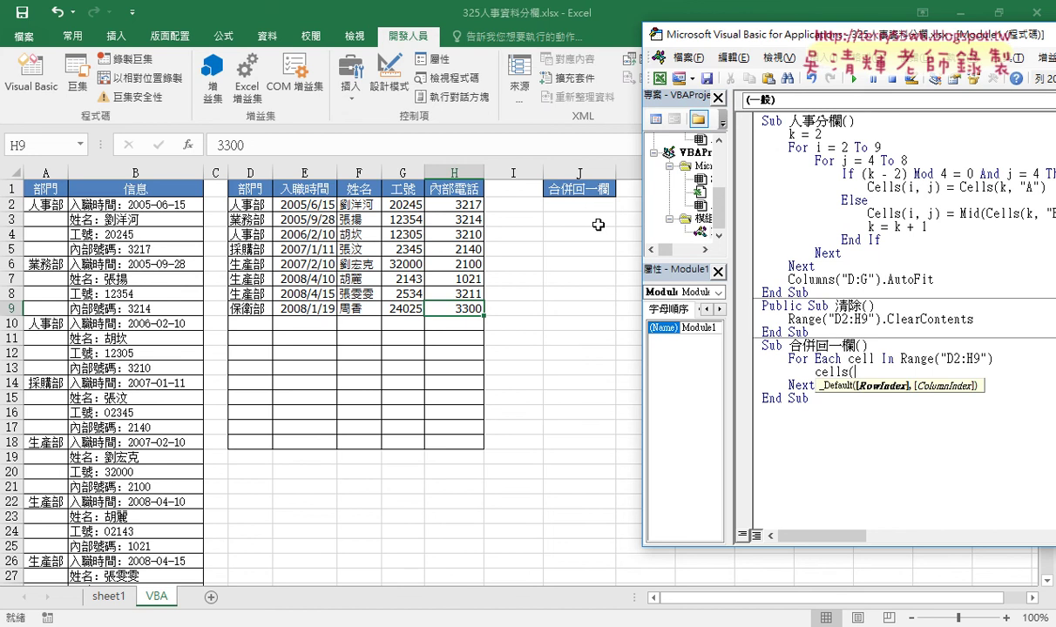
# Finish Cells(k, "J") = cell, set k = 2 after the header, and add k = k + 1 inside the loop.
pyautogui.write('k')
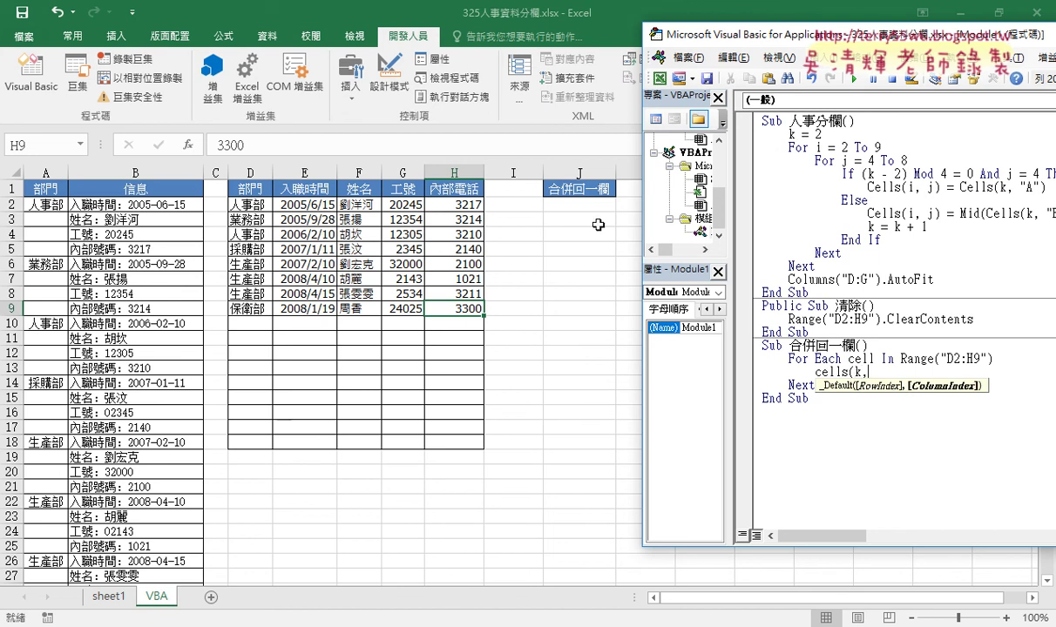
pyautogui.write(',"J"')
pyautogui.write(')')
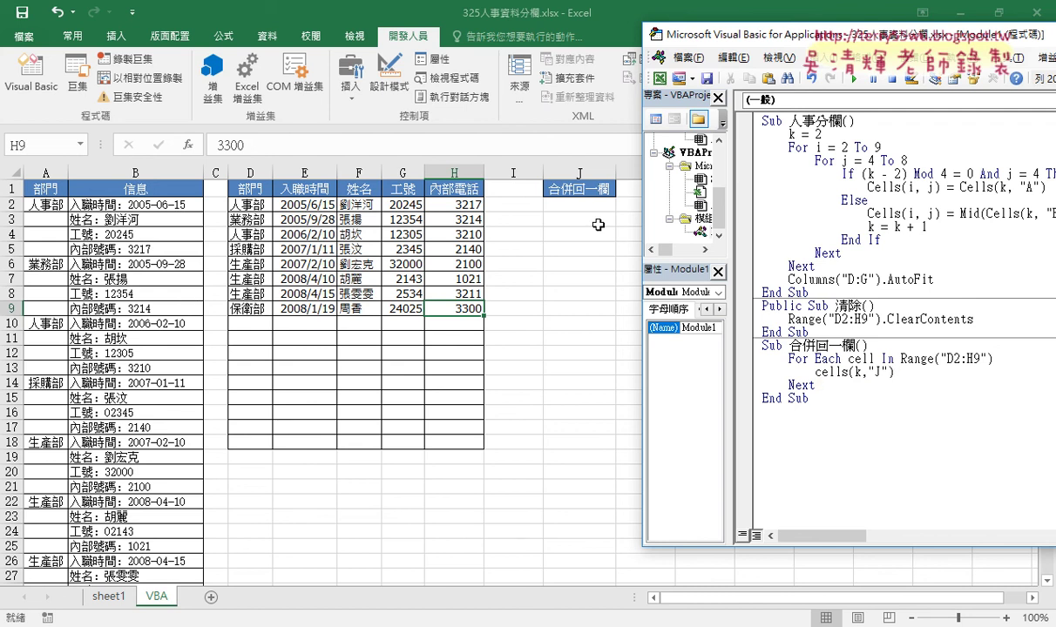
pyautogui.write('=cell')
pyautogui.click(830, 392)
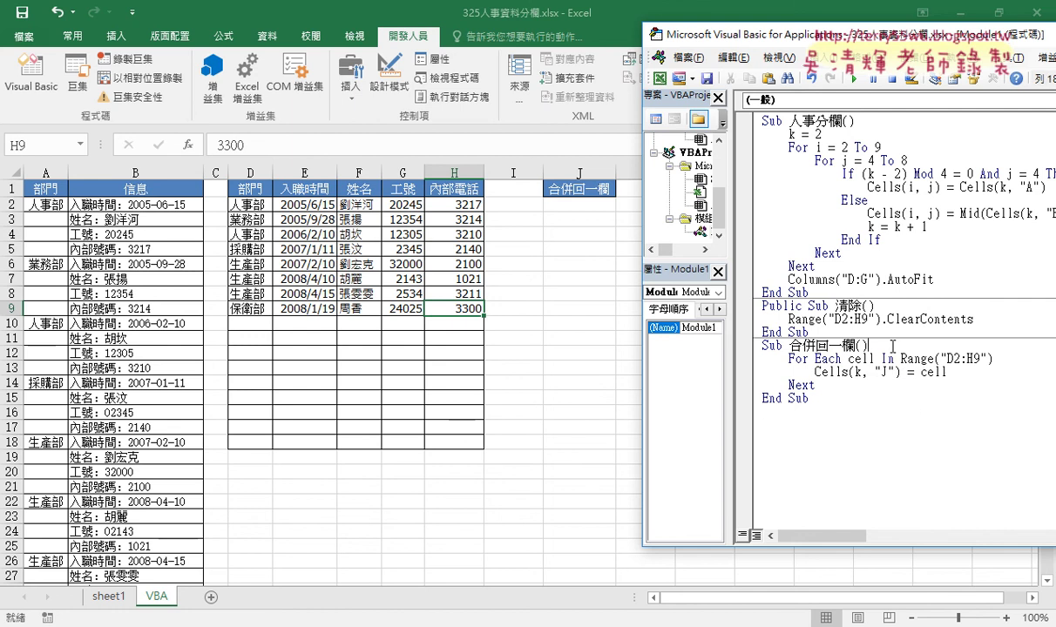
pyautogui.press('Return')
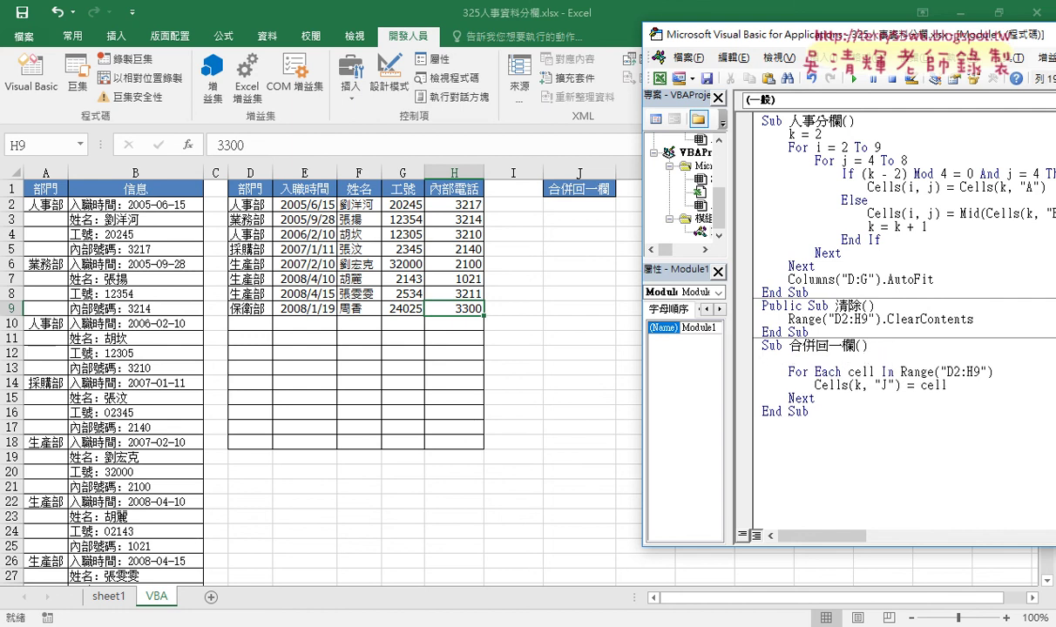
pyautogui.write('k = ')
pyautogui.write('2')
pyautogui.click(961, 386)
pyautogui.press('Return')
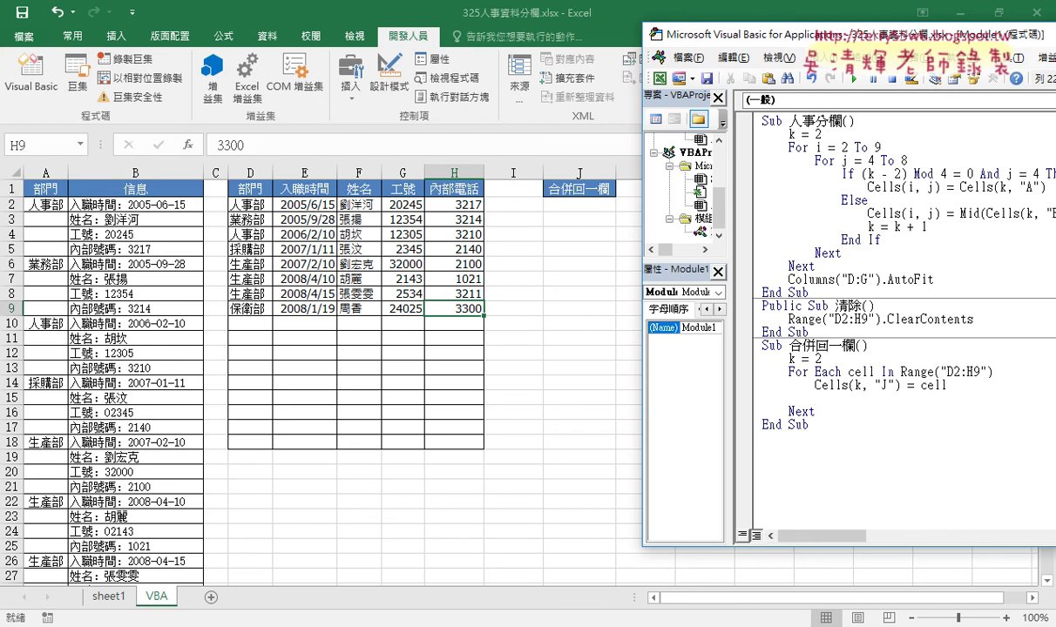
pyautogui.write('k = k ')
pyautogui.write('+ 1')
# Step through the macro line by line as values like 2005/6/15 fill column J, then run it to completion.
pyautogui.click(902, 464)
pyautogui.press('F8')
pyautogui.press('F8')
pyautogui.press('F8')
pyautogui.press('F8')
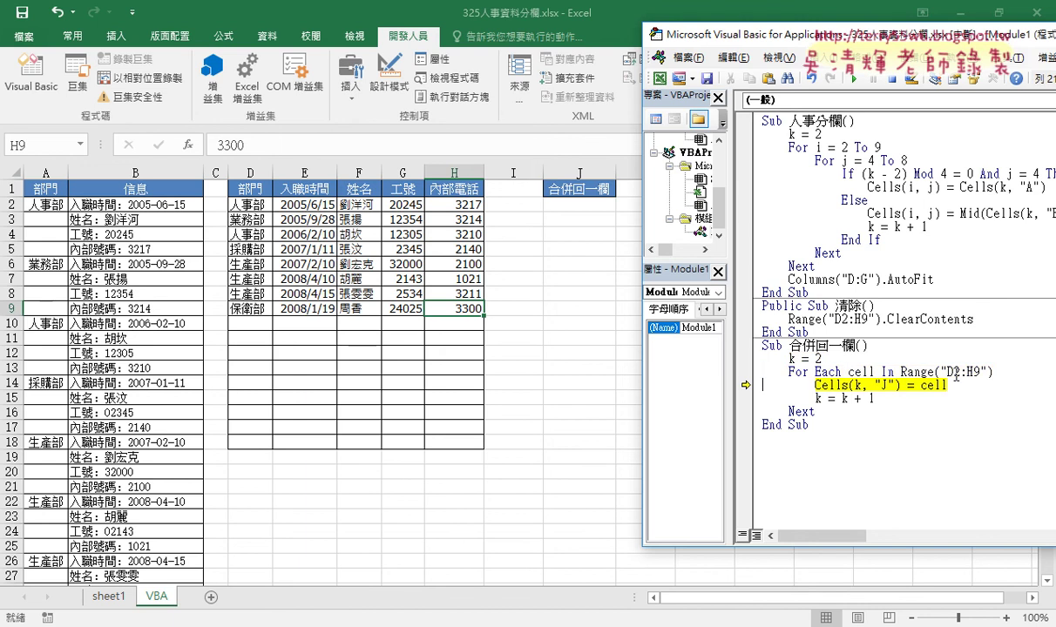
pyautogui.press('F8')
pyautogui.press('F8')
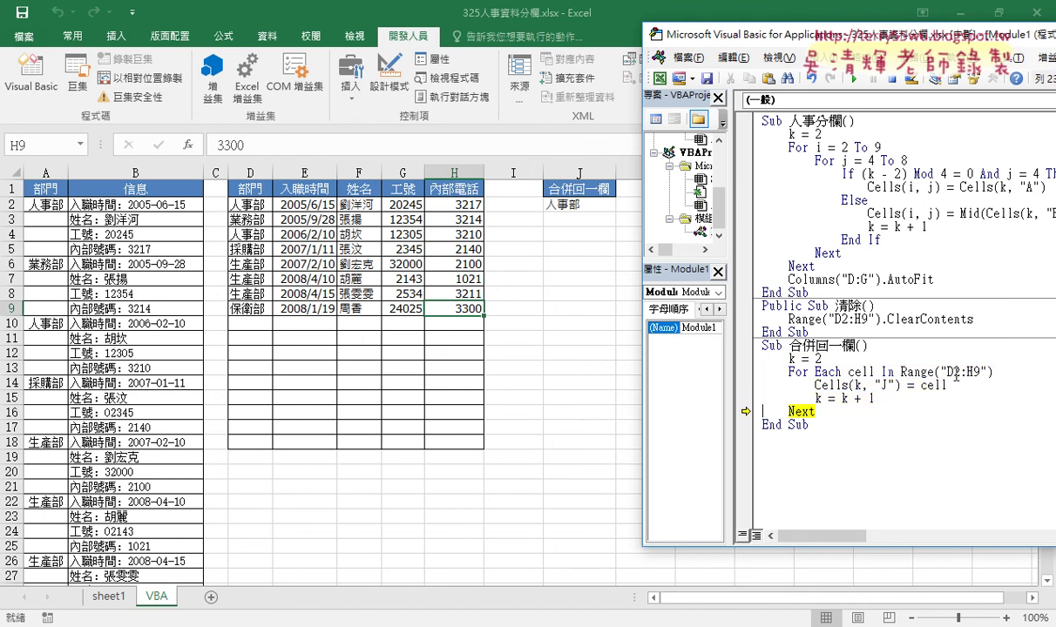
pyautogui.press('F8')
pyautogui.press('F8')
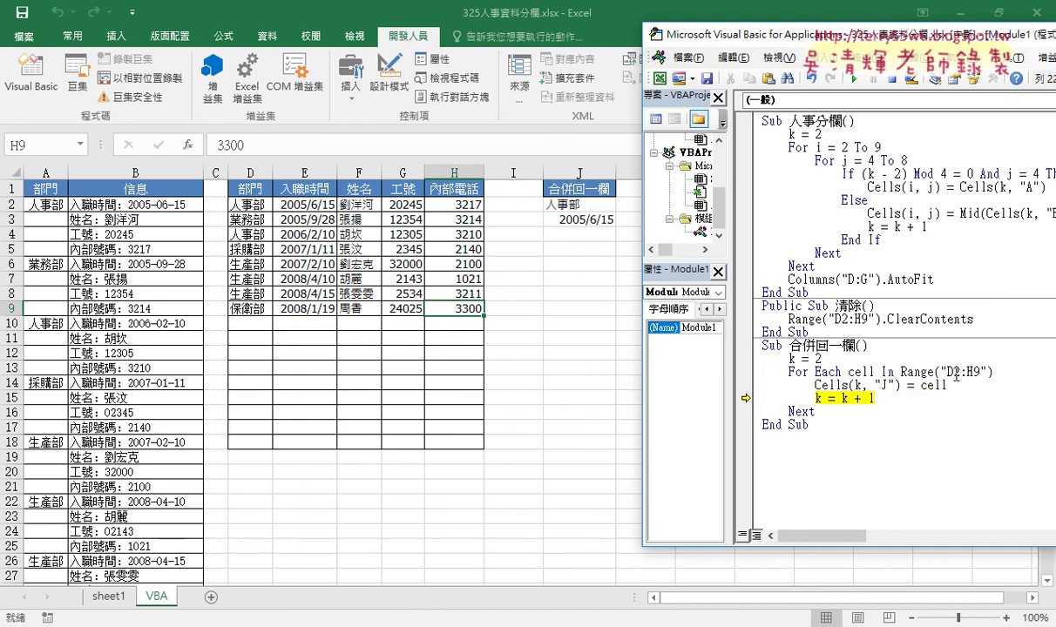
pyautogui.press('F8')
pyautogui.press('F8')
pyautogui.press('F8')
pyautogui.press('F8')
pyautogui.press('F8')
pyautogui.press('F8')
pyautogui.press('F8')
pyautogui.press('F8')
pyautogui.press('F8')
pyautogui.press('F8')
pyautogui.press('F8')
pyautogui.press('F8')
pyautogui.press('F8')
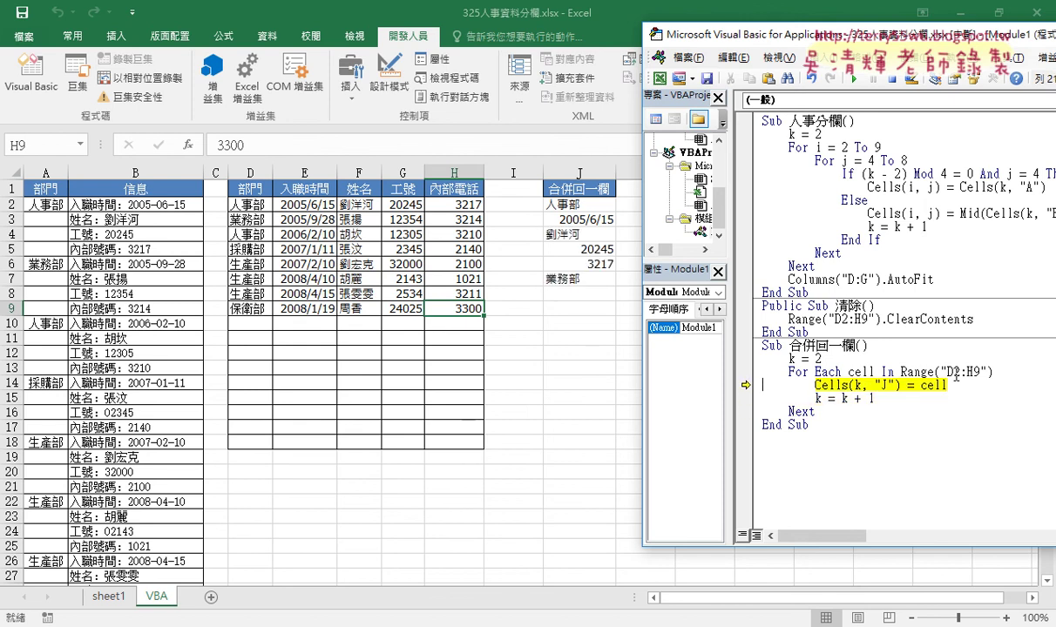
pyautogui.press('F8')
pyautogui.press('F8')
pyautogui.press('F8')
pyautogui.press('F8')
pyautogui.press('F8')
pyautogui.press('F8')
pyautogui.press('F8')
pyautogui.press('F8')
pyautogui.press('F8')
pyautogui.press('F8')
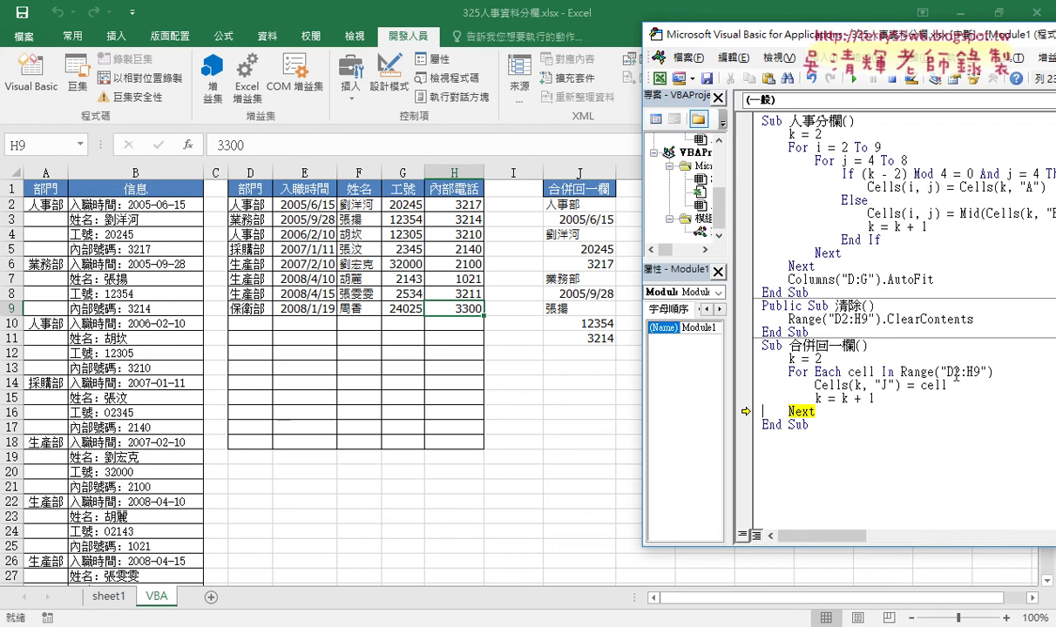
pyautogui.click(855, 79)
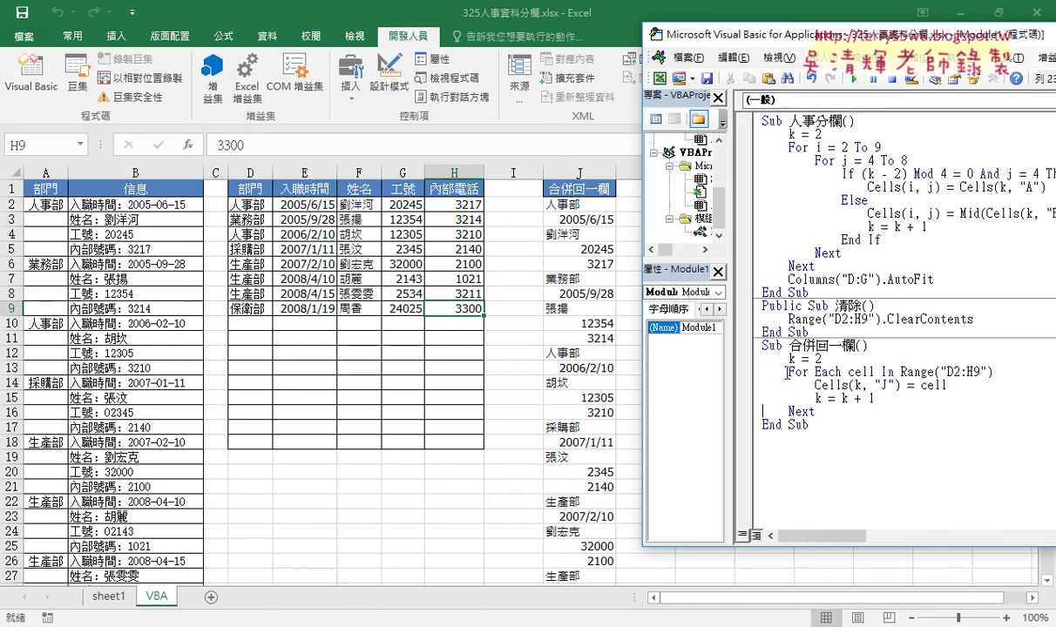
# Select the loop, k = 2 and k = k + 1 lines to explain how the row counter works.
pyautogui.moveTo(788, 372)
pyautogui.mouseDown()
pyautogui.moveTo(983, 393)
pyautogui.moveTo(1008, 373)
pyautogui.mouseUp()
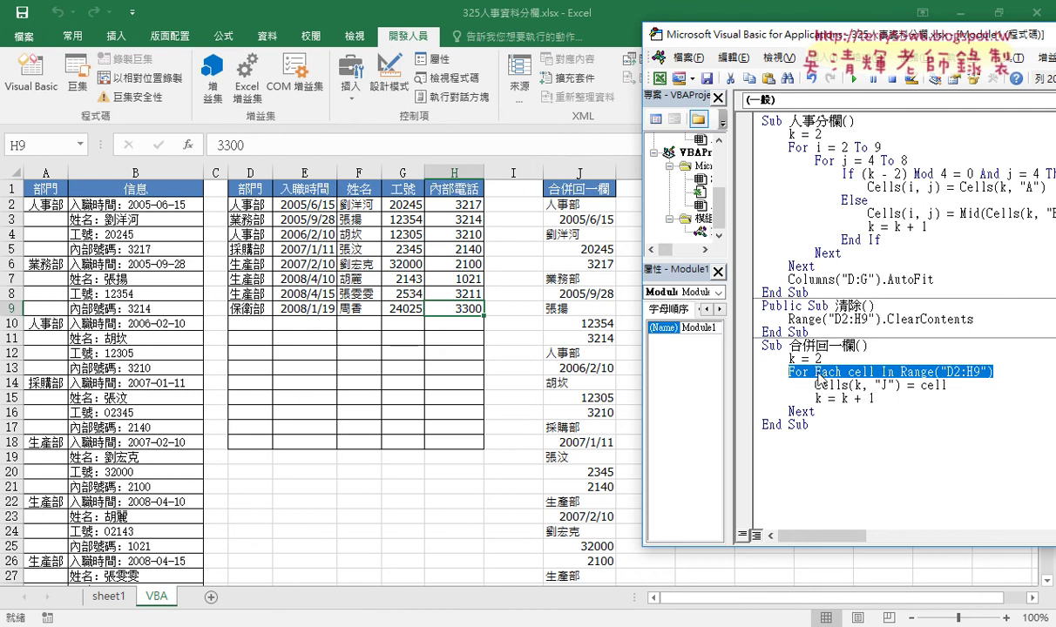
pyautogui.moveTo(822, 358); pyautogui.dragTo(790, 359)
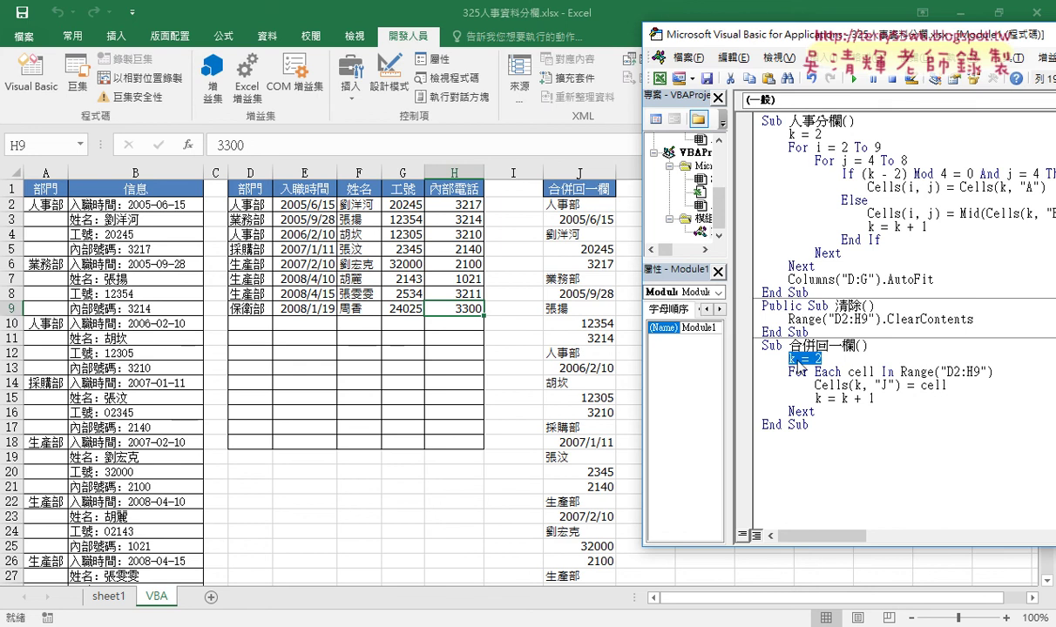
pyautogui.moveTo(874, 398); pyautogui.dragTo(816, 398)
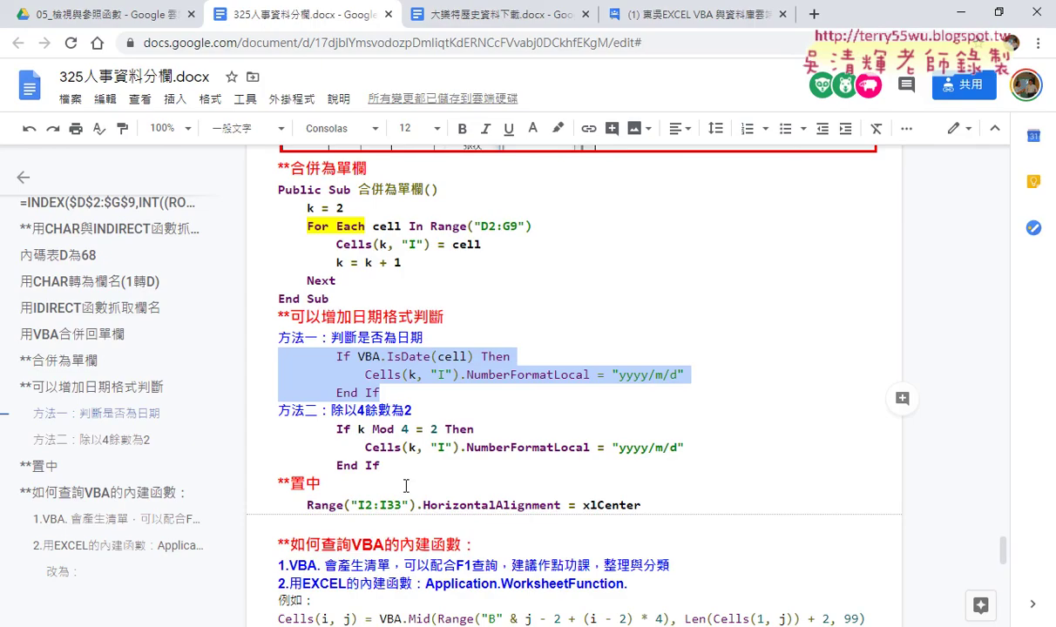
pyautogui.scroll(2, 484, 448)
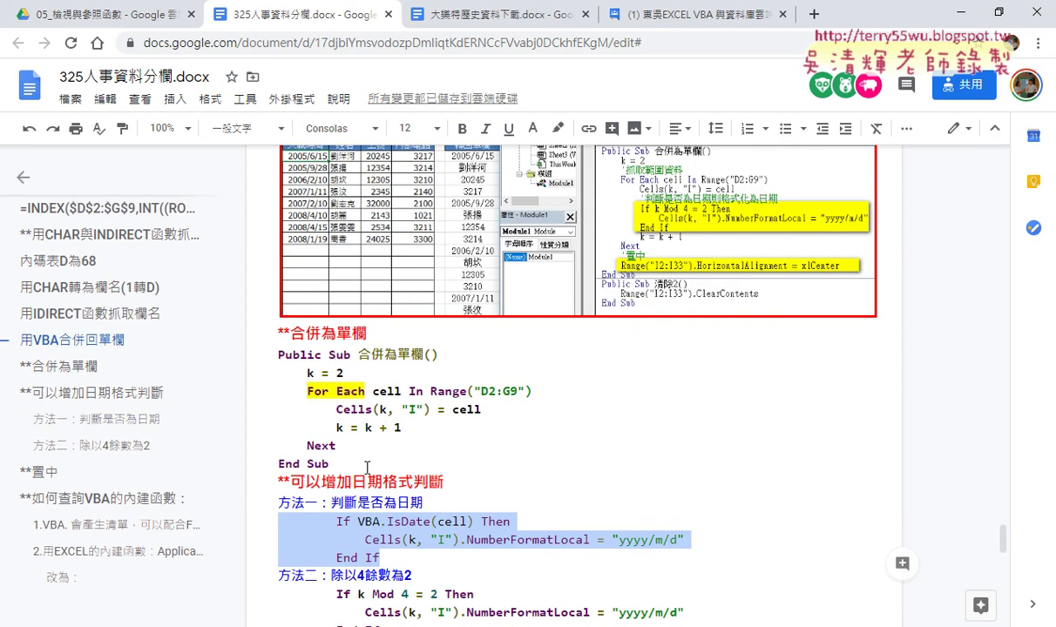
pyautogui.moveTo(331, 464); pyautogui.dragTo(255, 348)
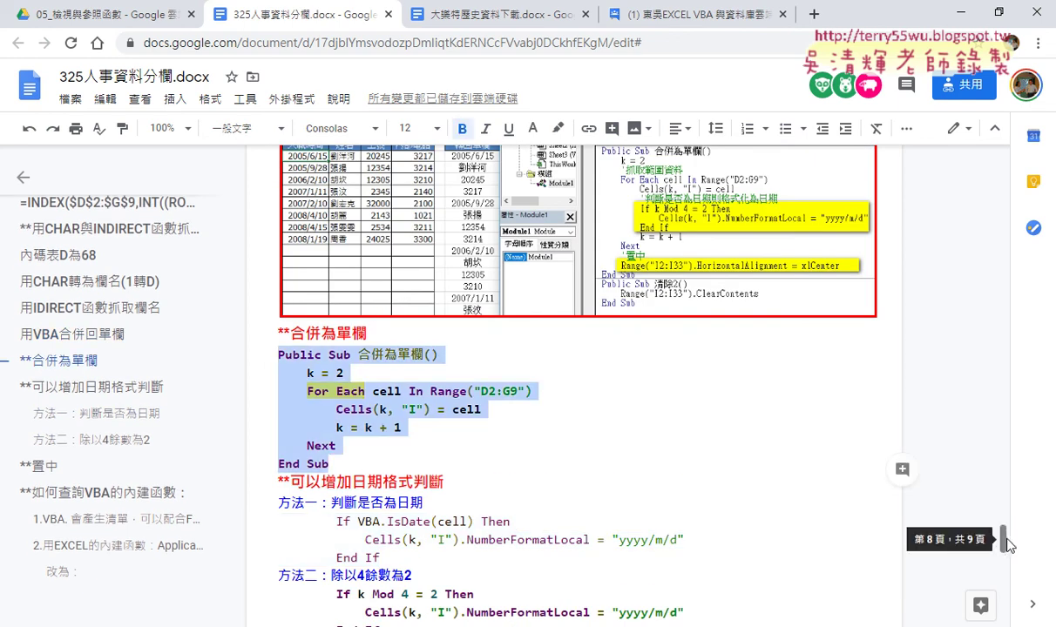
pyautogui.click(484, 414)
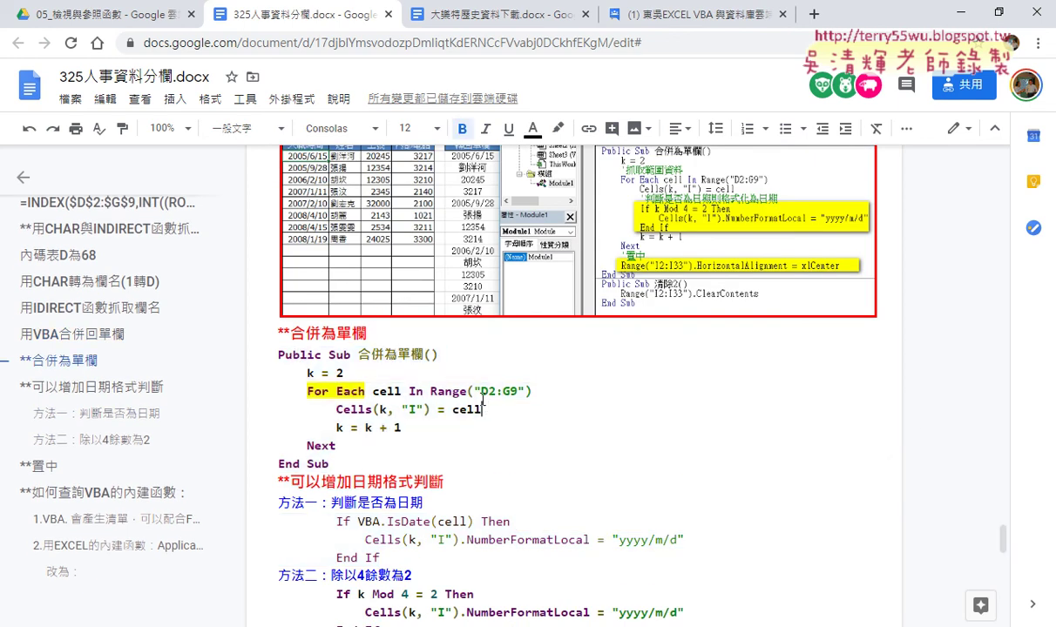
pyautogui.moveTo(481, 391)
pyautogui.mouseDown()
pyautogui.moveTo(518, 392)
pyautogui.moveTo(503, 391)
pyautogui.moveTo(509, 397)
pyautogui.mouseUp()
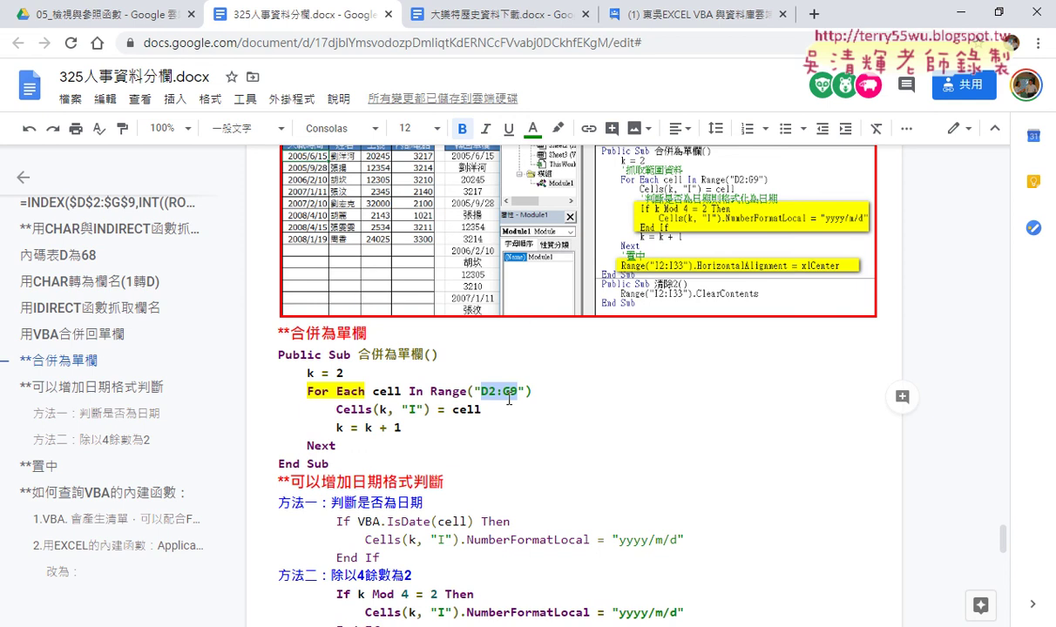
pyautogui.doubleClick(412, 409)
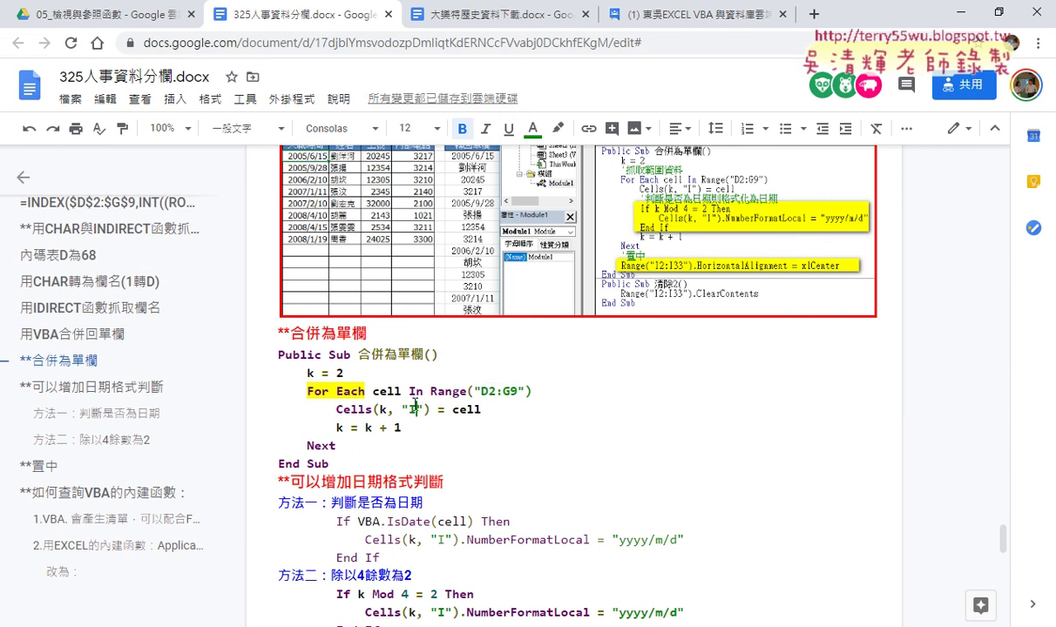